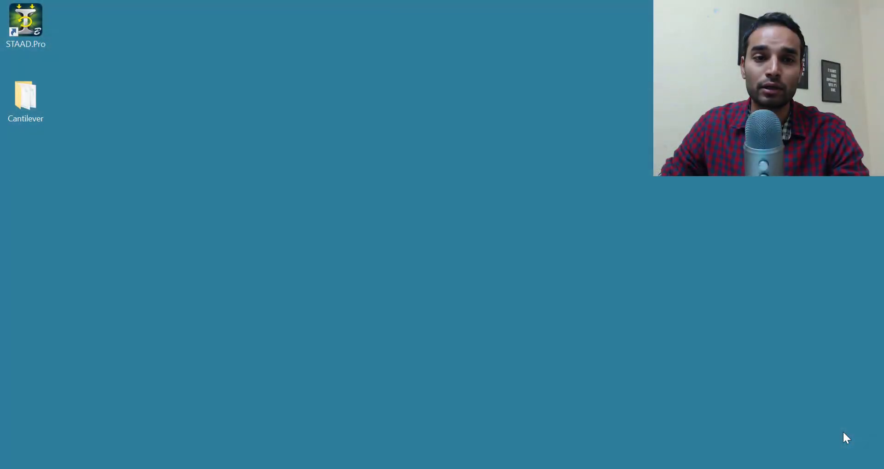
- Open Cantilever.std from the Cantilever folder in STAAD.Pro, with the folder window maximized
double_click(34, 115)
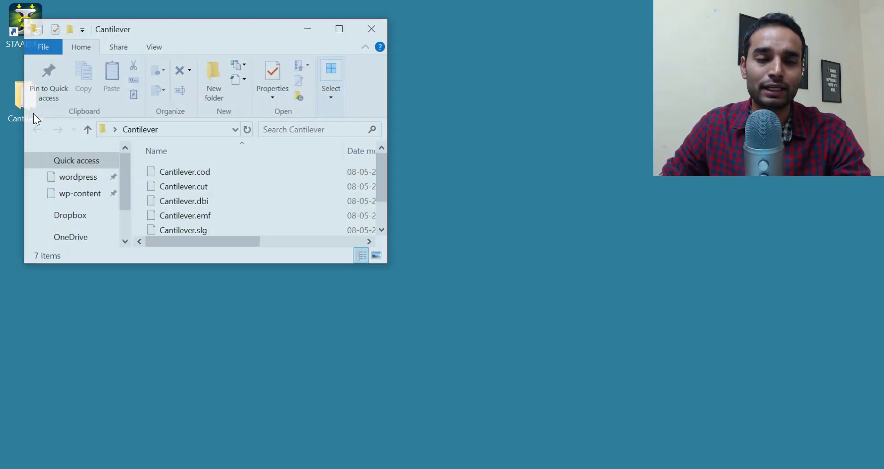
click(340, 30)
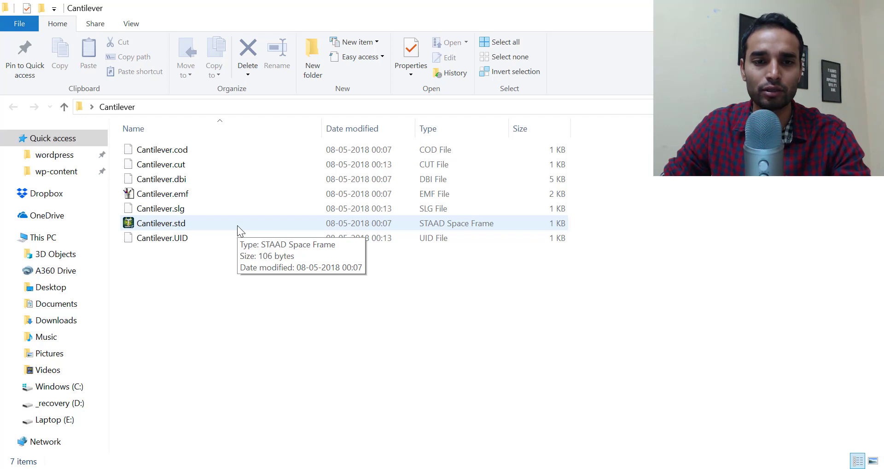
click(237, 225)
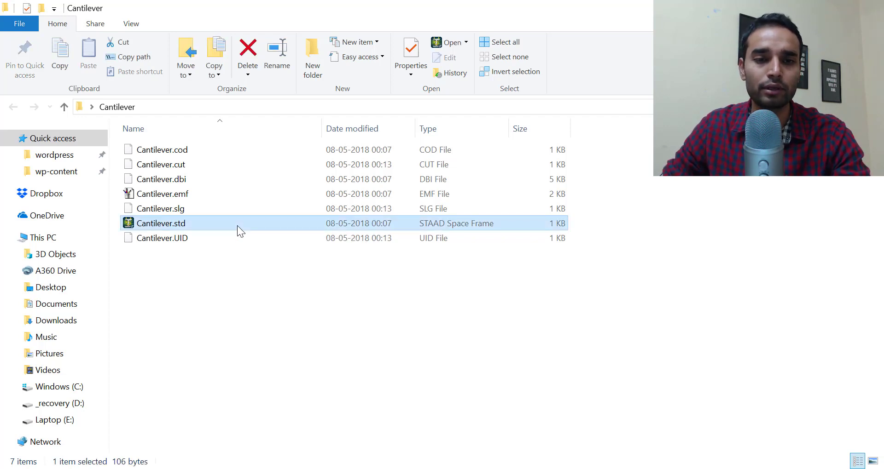
double_click(237, 226)
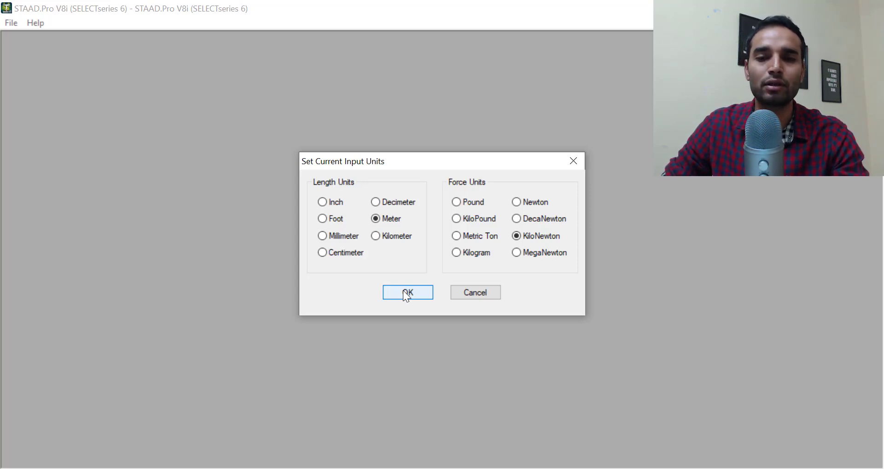
- Accept Meter and KiloNewton as the current input units
click(404, 291)
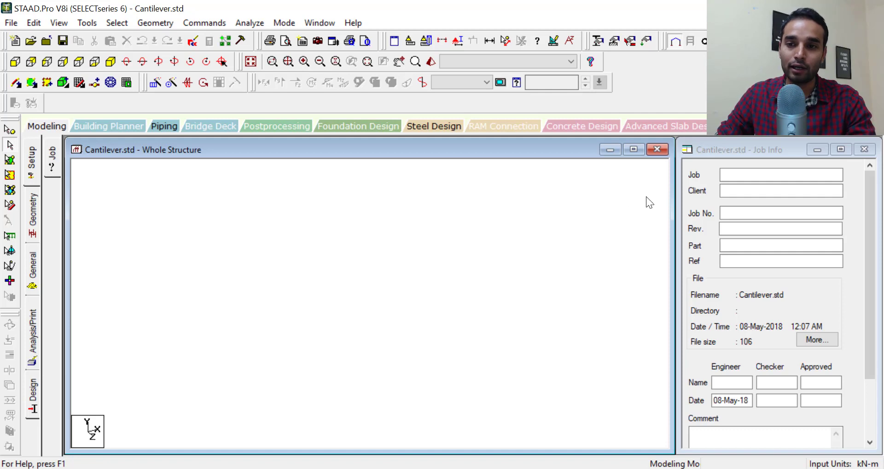
- Enter job 'Tutorial for YT', the client name, and Job No. 1 in Job Info
click(739, 174)
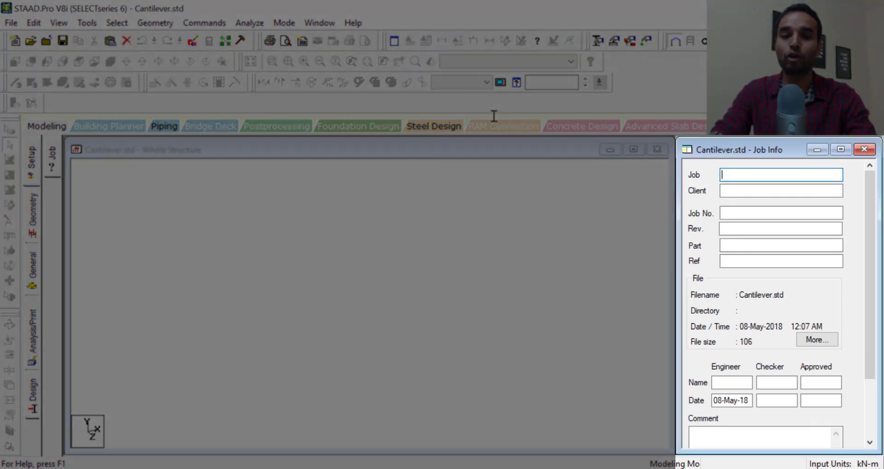
text(Tuto)
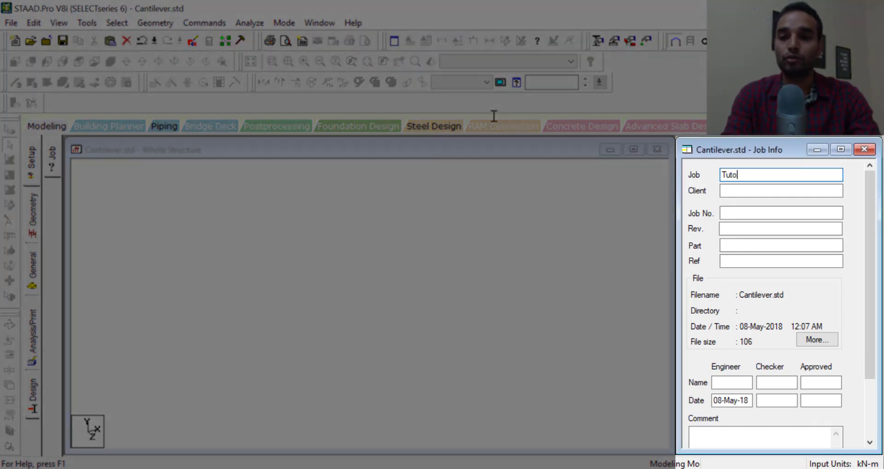
text(rial for YT)
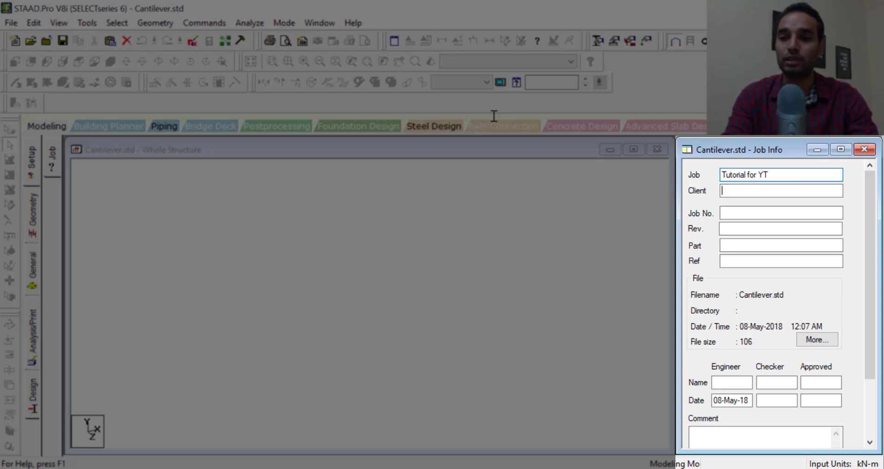
key(Tab)
text(YT)
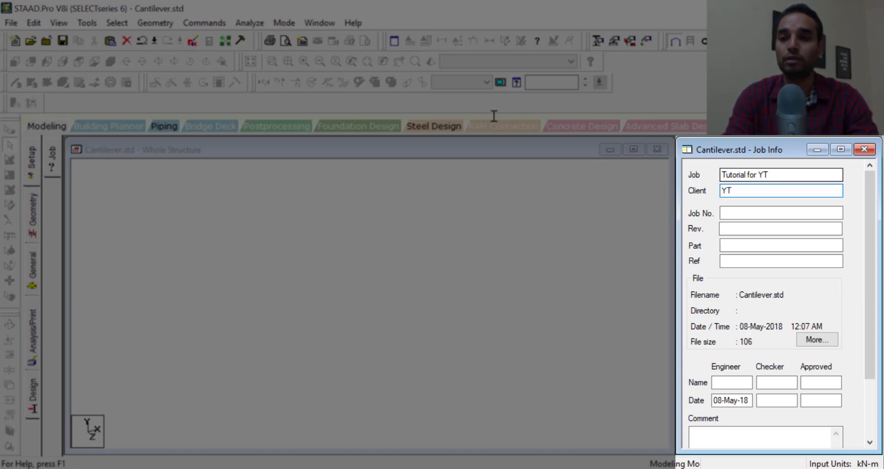
key(Tab)
text(1)
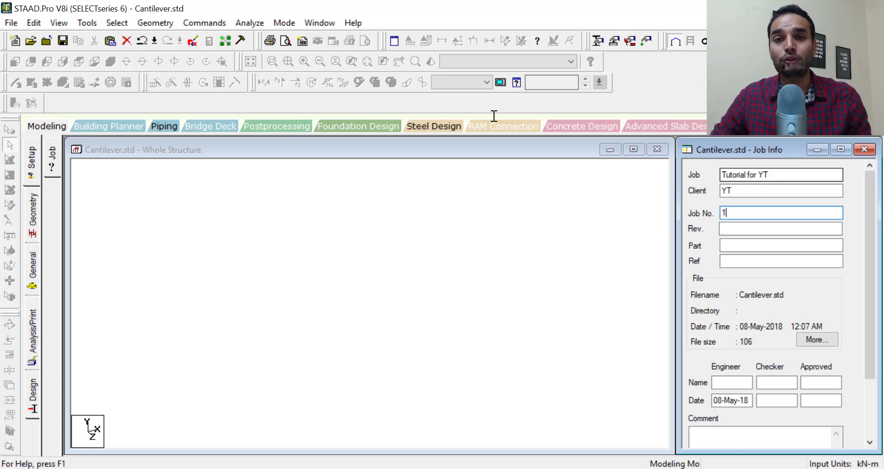
click(627, 199)
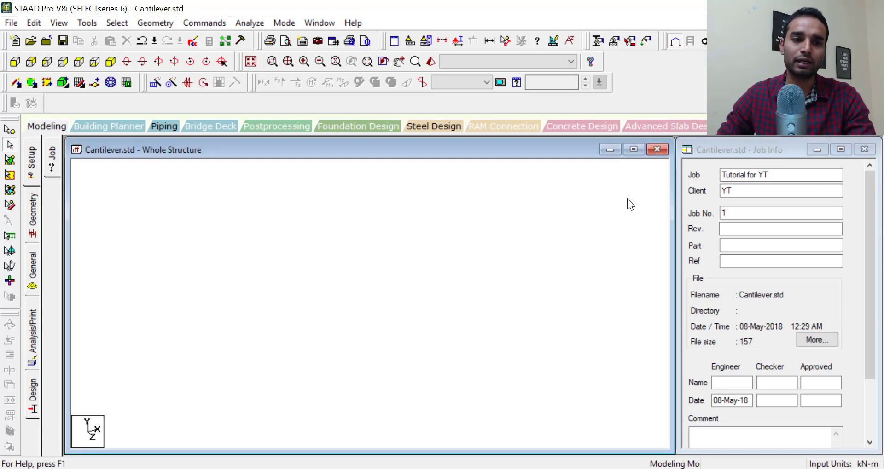
- Switch to the Geometry page to show the default 10-by-10 Linear snap grid
click(37, 230)
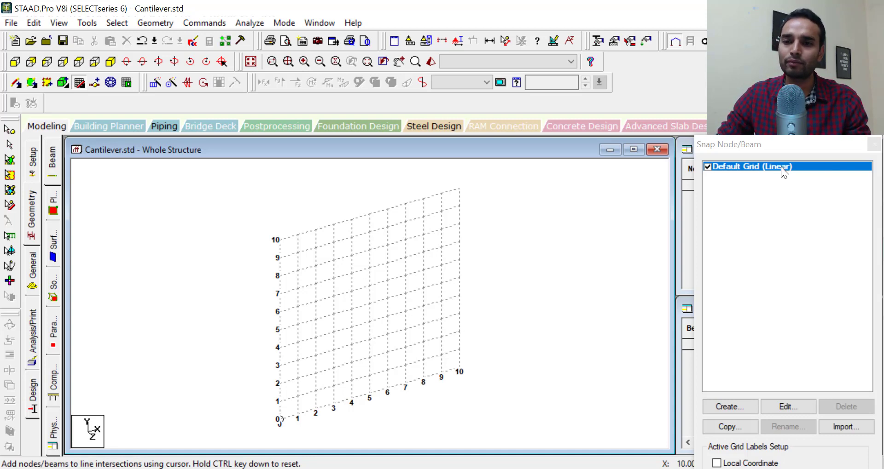
- Edit the default grid to 0.5 m X spacing with 13 lines to the right
click(781, 410)
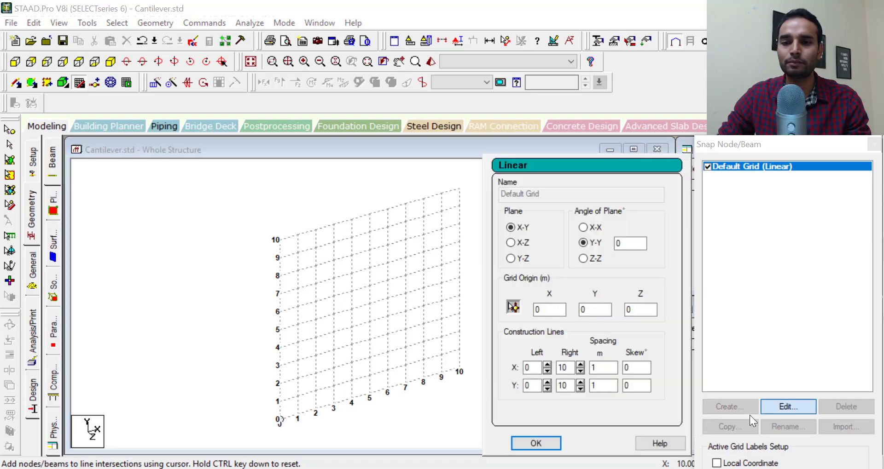
double_click(605, 371)
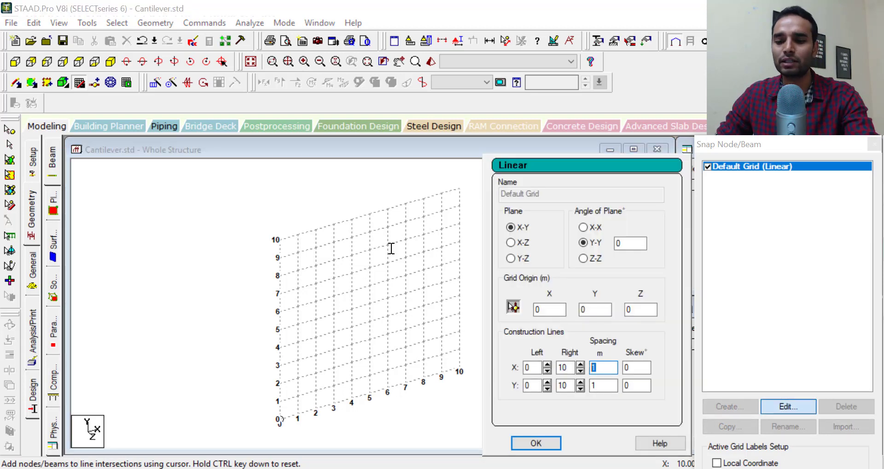
text(.5)
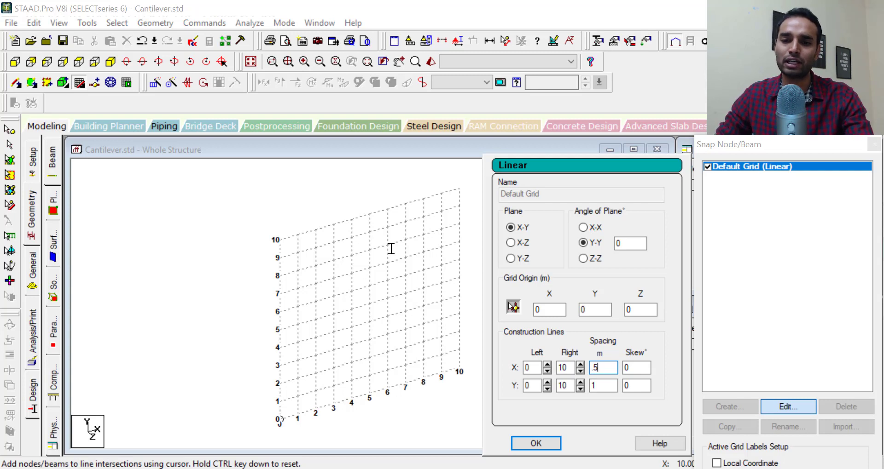
key(Tab)
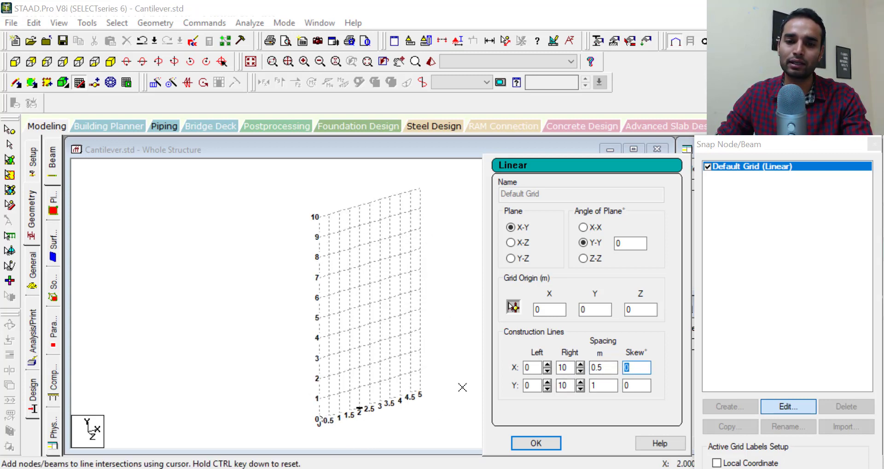
double_click(562, 368)
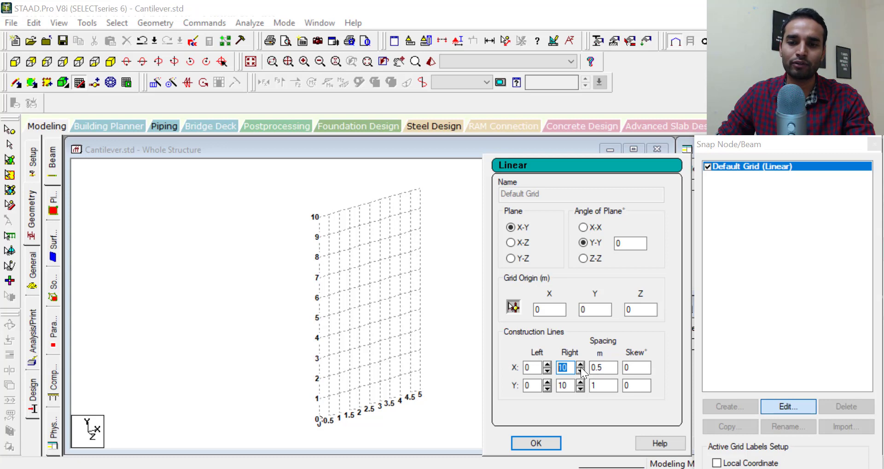
text(13)
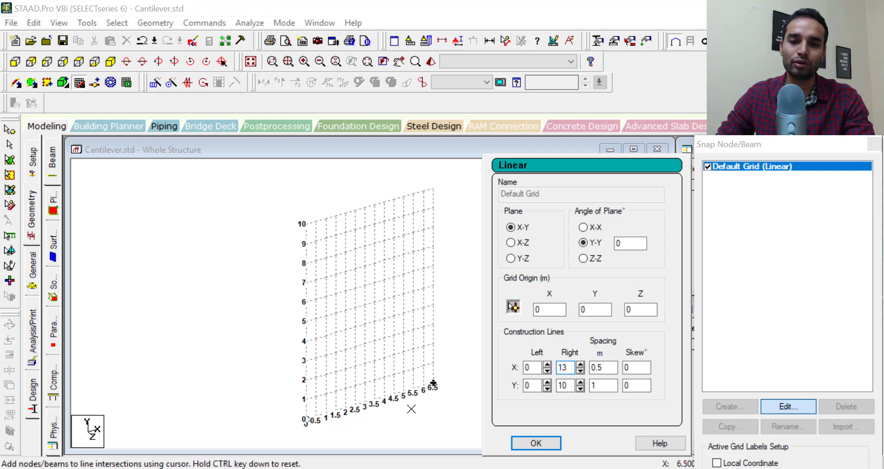
- Draw a beam from the origin to X=6.5 and close the grid settings
click(305, 420)
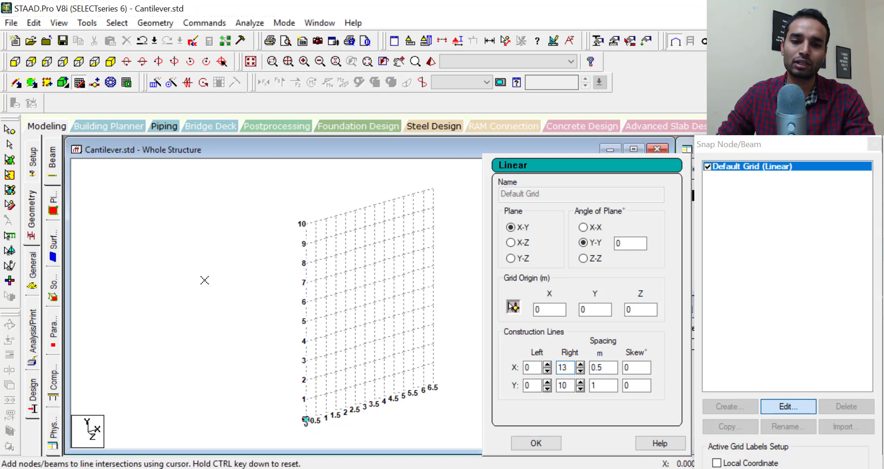
click(433, 384)
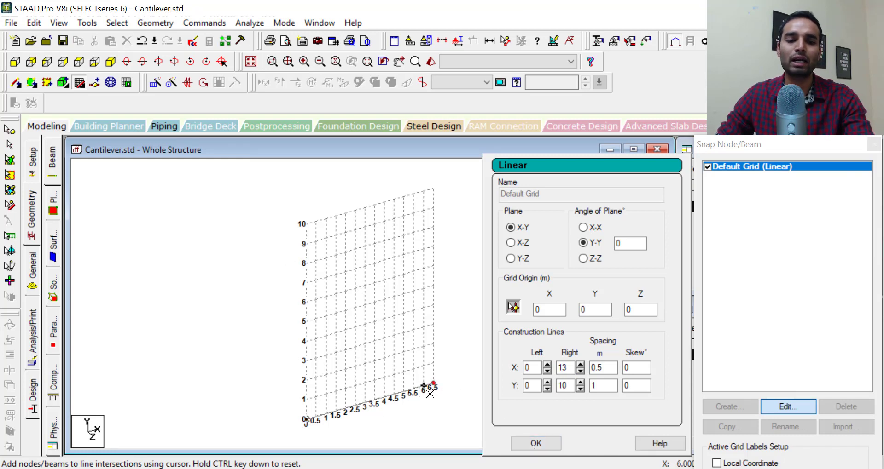
key(Escape)
click(368, 403)
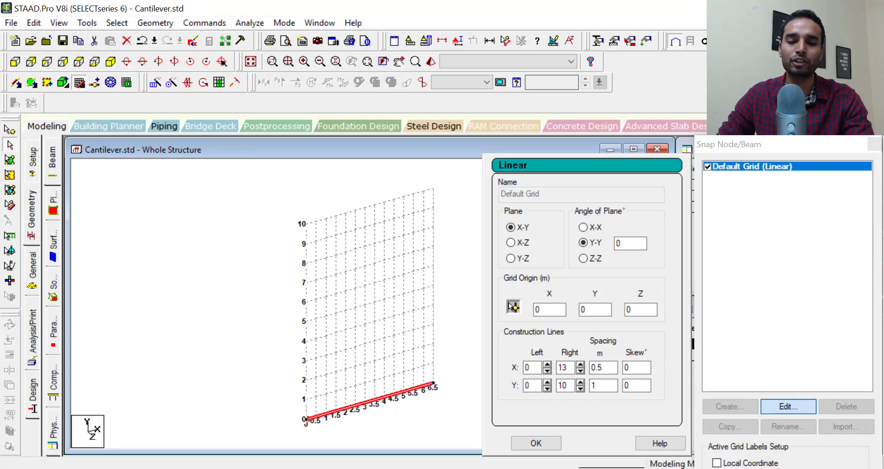
key(Escape)
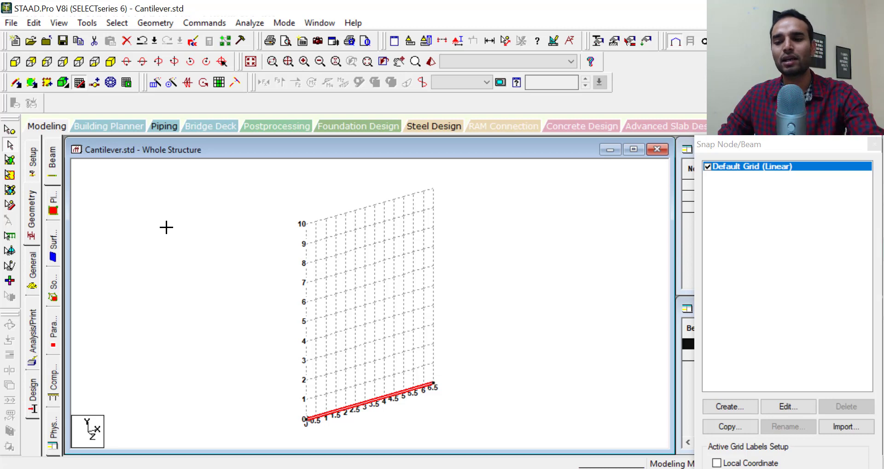
- Delete the drawn beam, hide the grid, and enter node 1 at (0, 0, 0)
key(Delete)
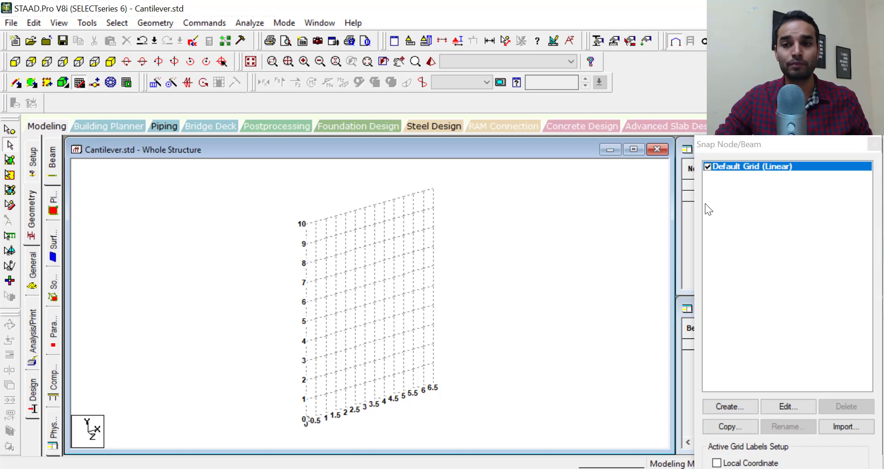
click(873, 144)
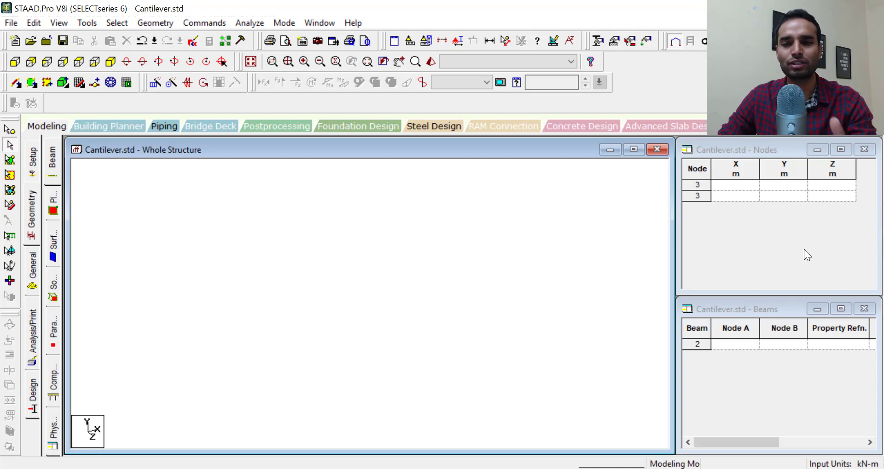
click(773, 215)
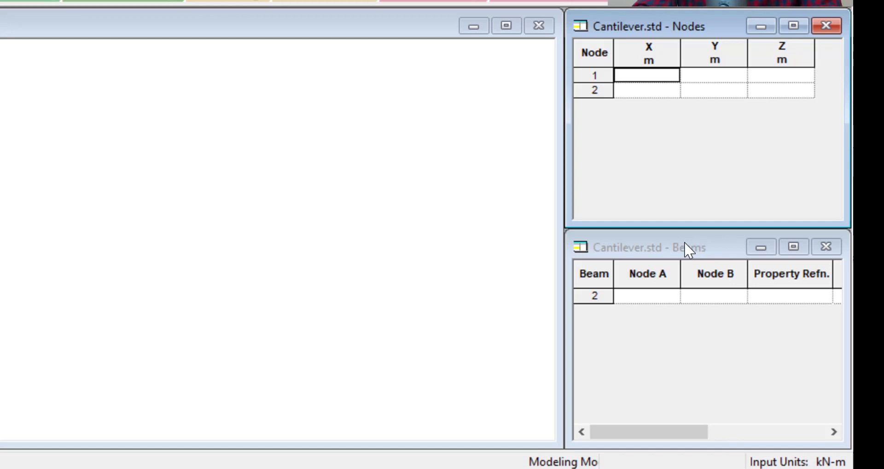
text(0)
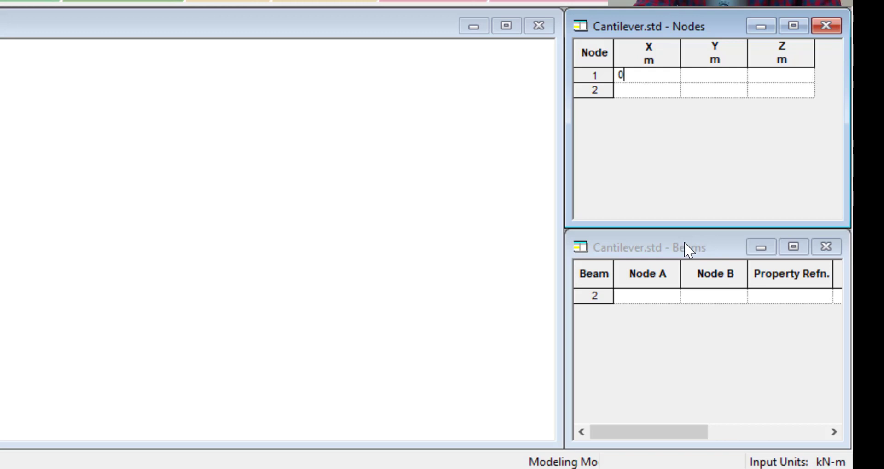
key(Tab)
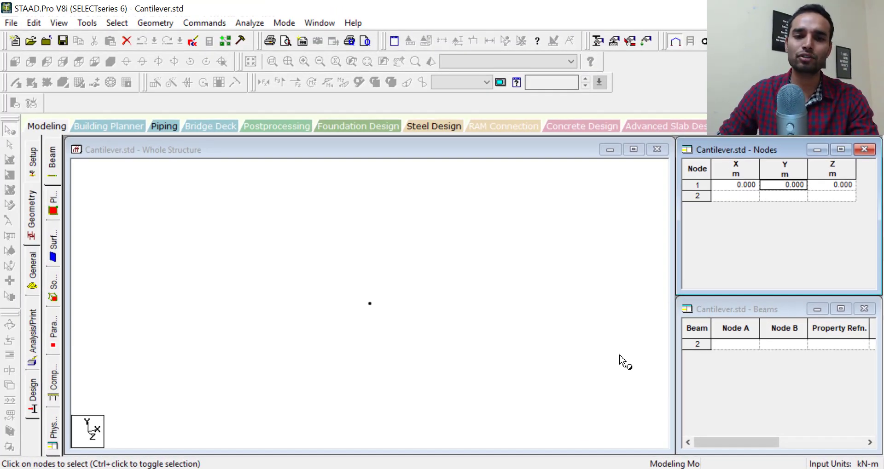
- Translationally repeat node 1 by 6.5 m in X with Link Steps, creating node 2 and beam 1
click(370, 304)
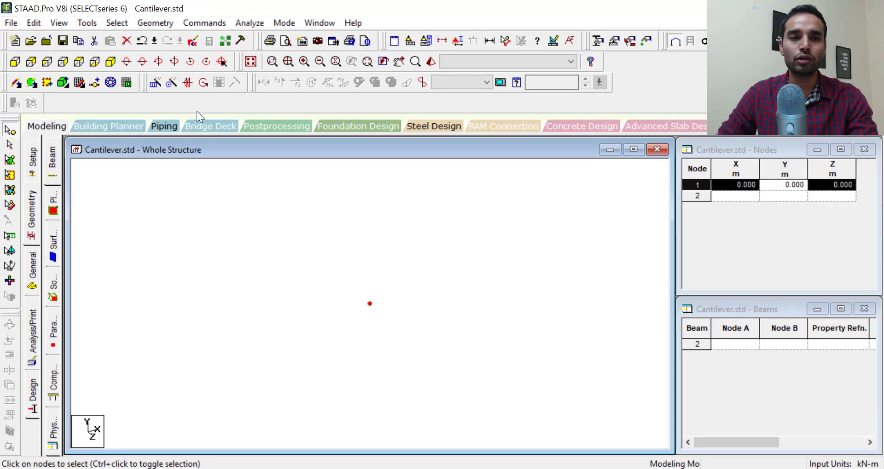
click(157, 22)
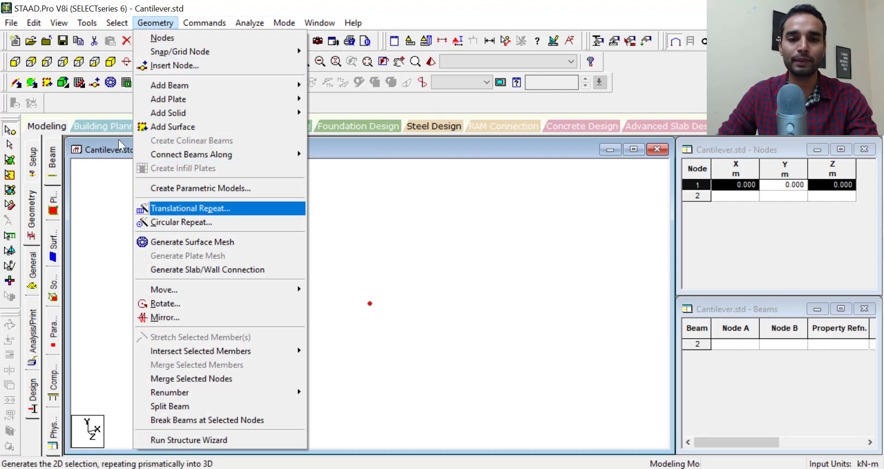
click(178, 209)
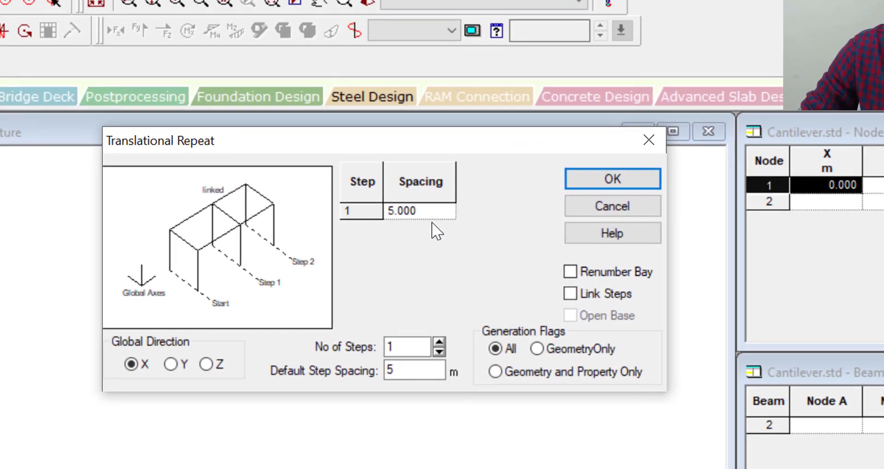
click(464, 202)
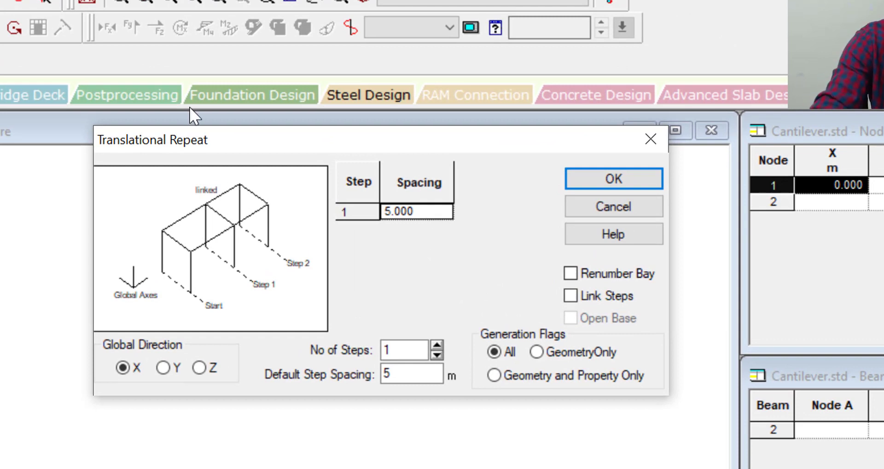
text(6.5)
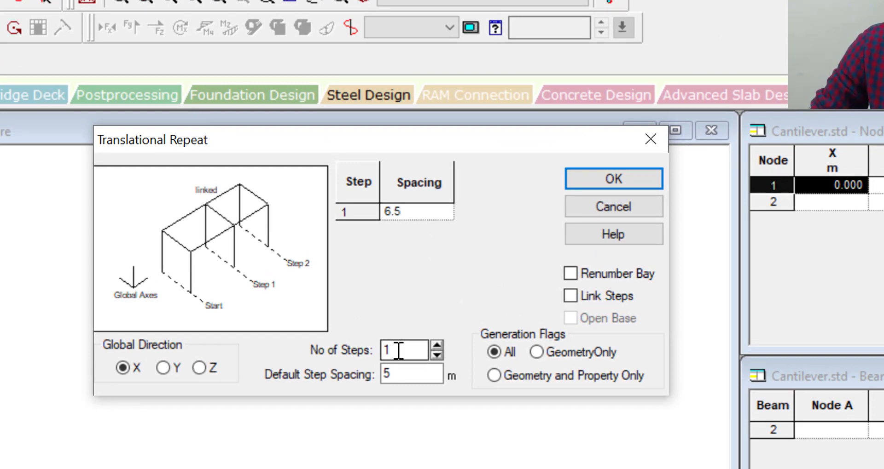
click(570, 297)
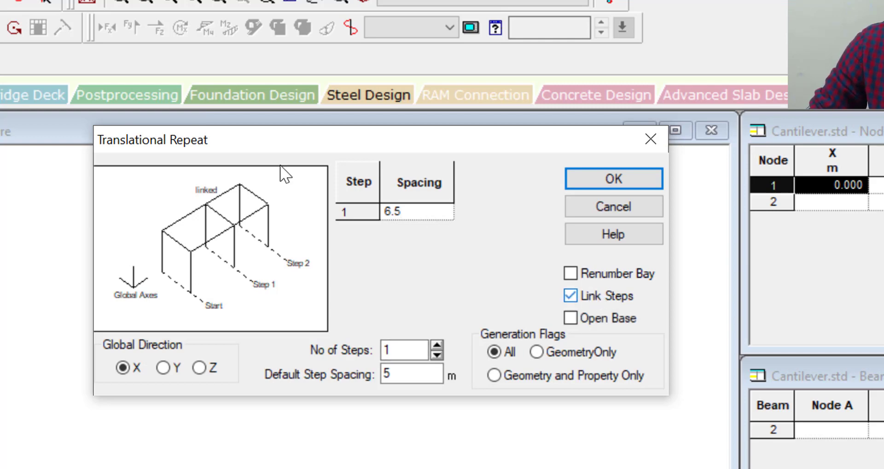
click(601, 179)
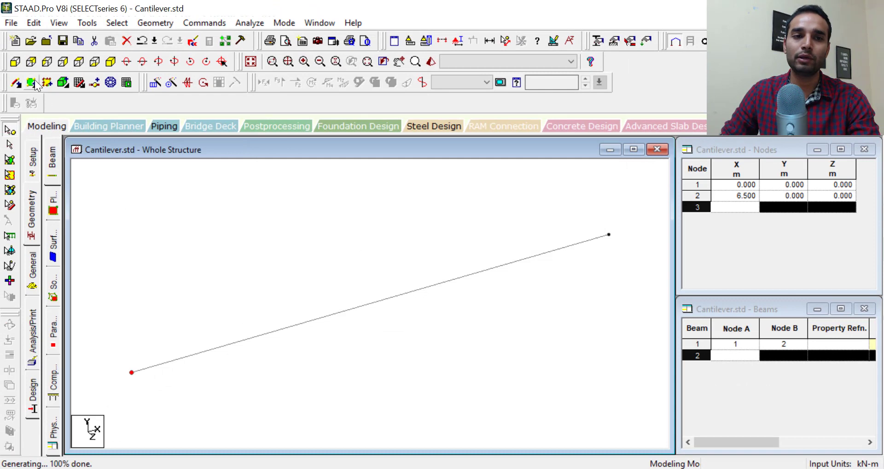
click(15, 63)
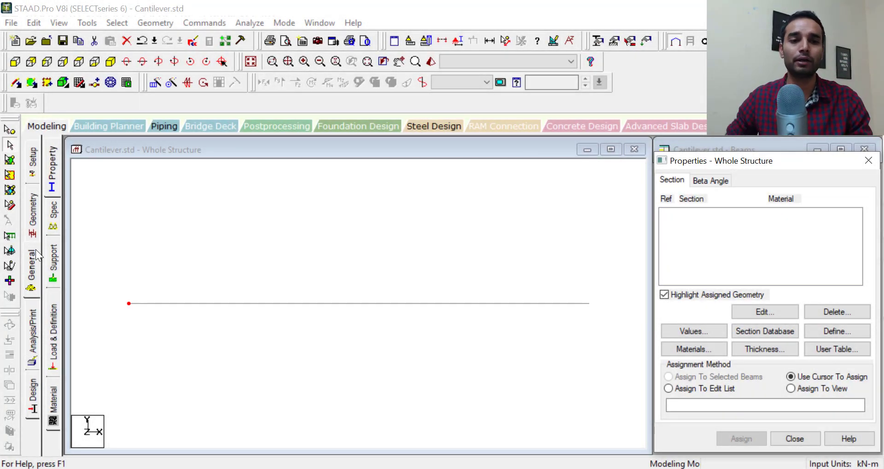
- Add a rectangular concrete section with YD 0.6 m and ZD 0.3 m to the property list
click(35, 250)
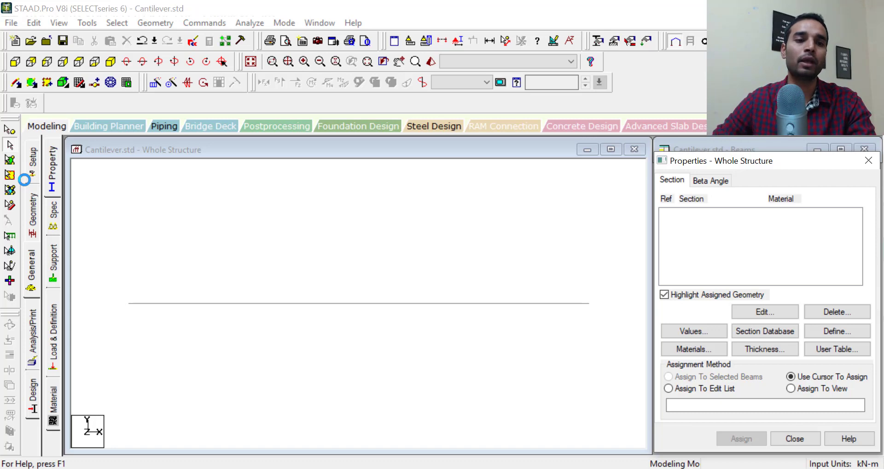
click(57, 183)
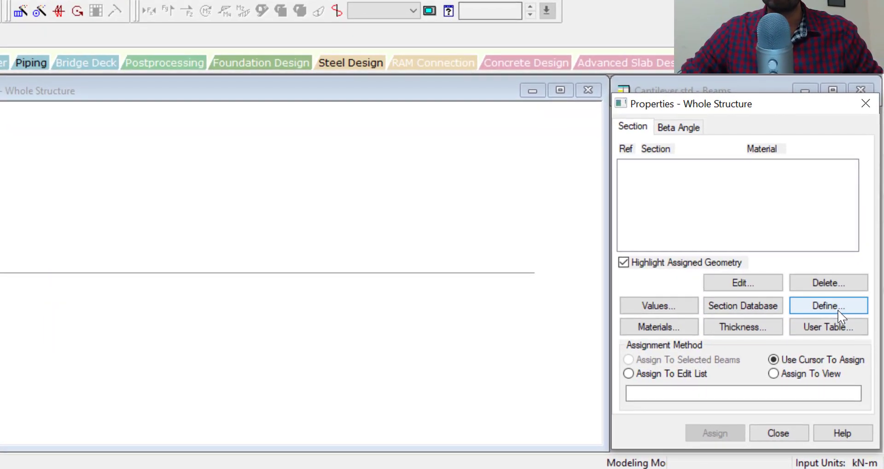
click(828, 306)
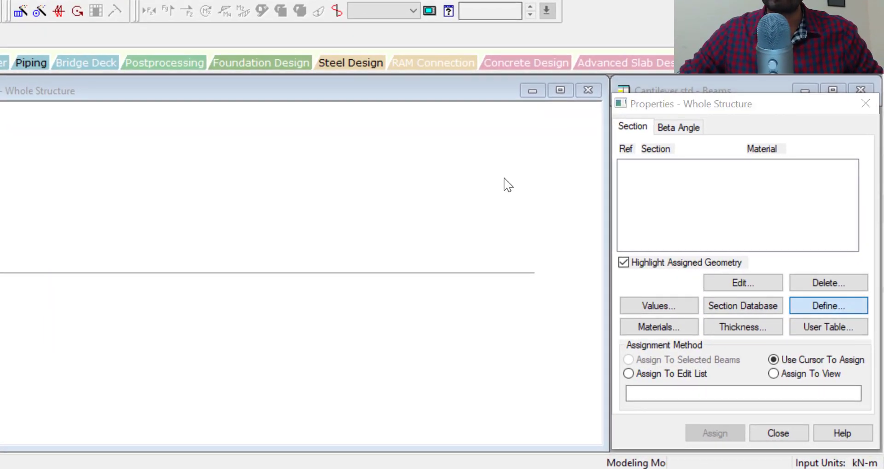
click(133, 70)
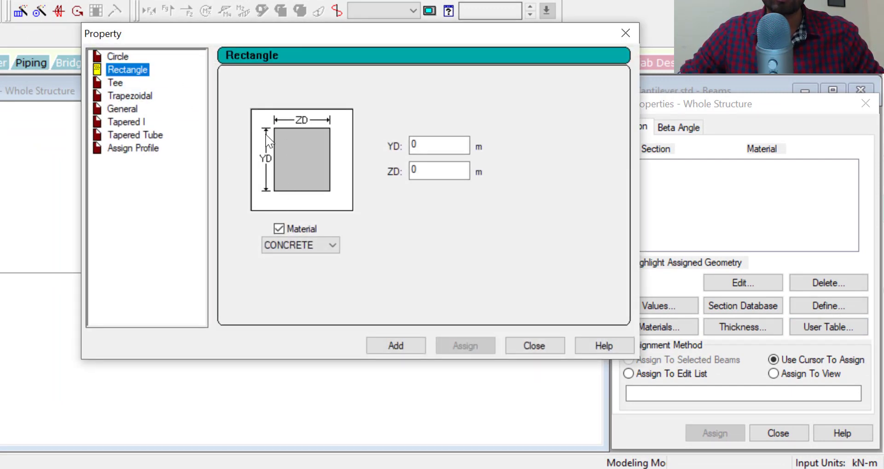
click(432, 146)
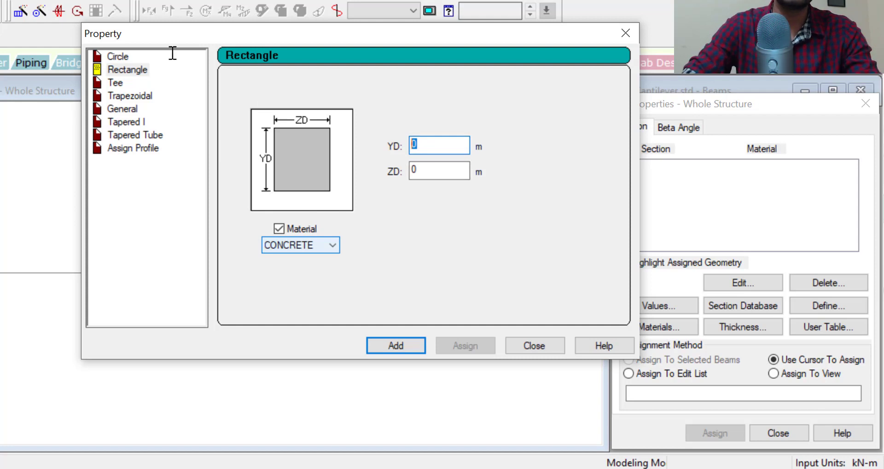
text(.6)
key(Tab)
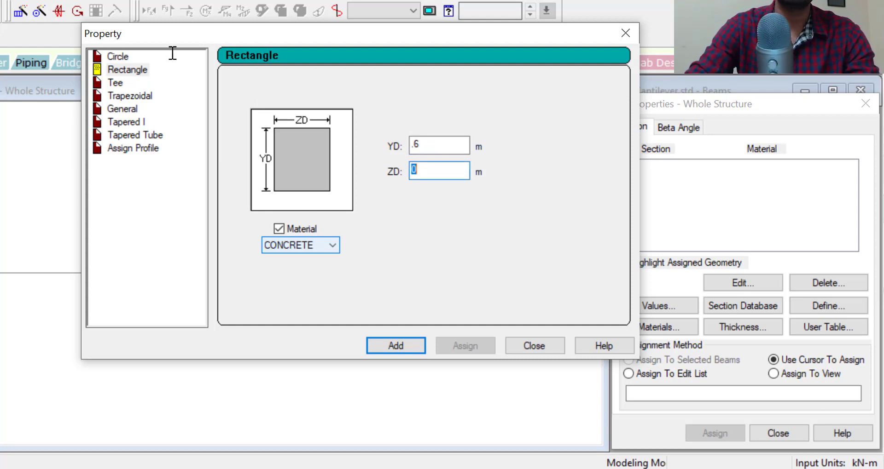
text(.3)
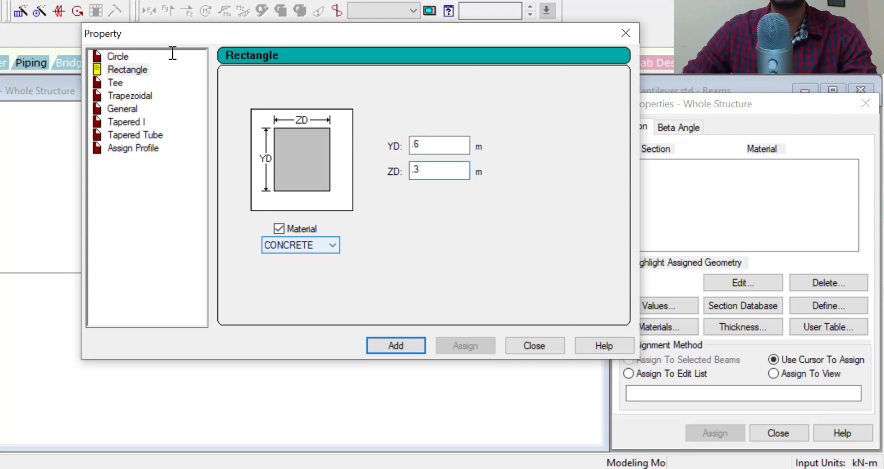
click(422, 345)
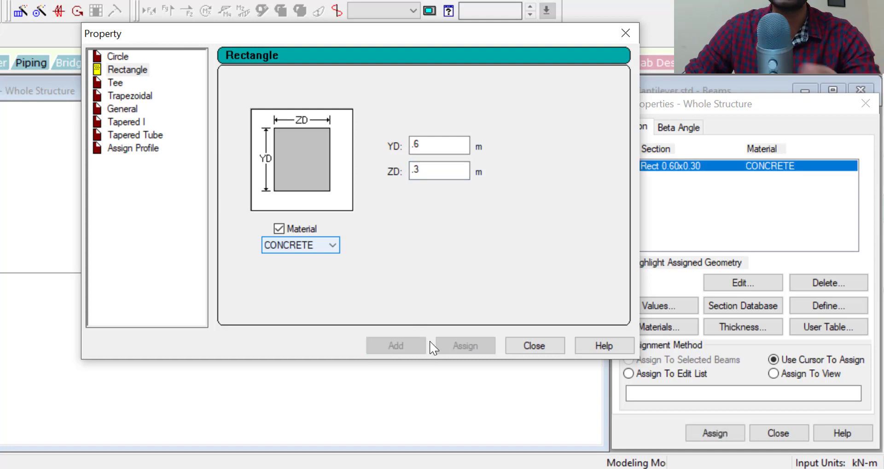
click(533, 349)
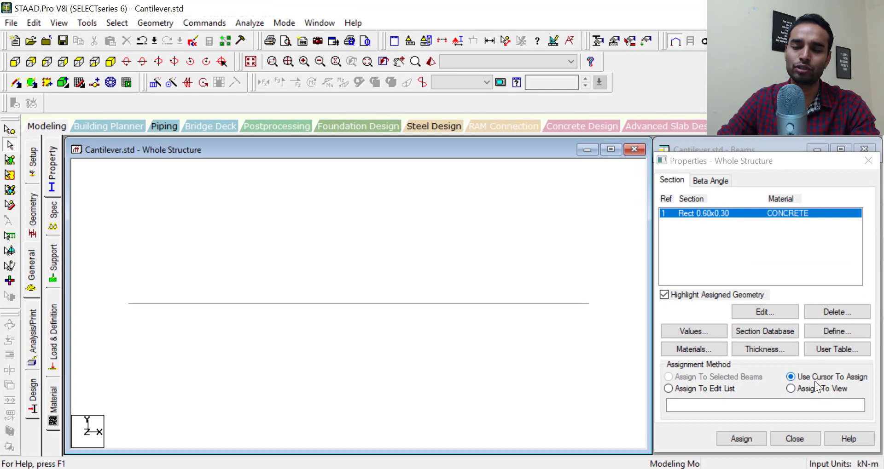
- Assign the Rect 0.60x0.30 section to the cantilever beam and close the Properties panel
click(741, 439)
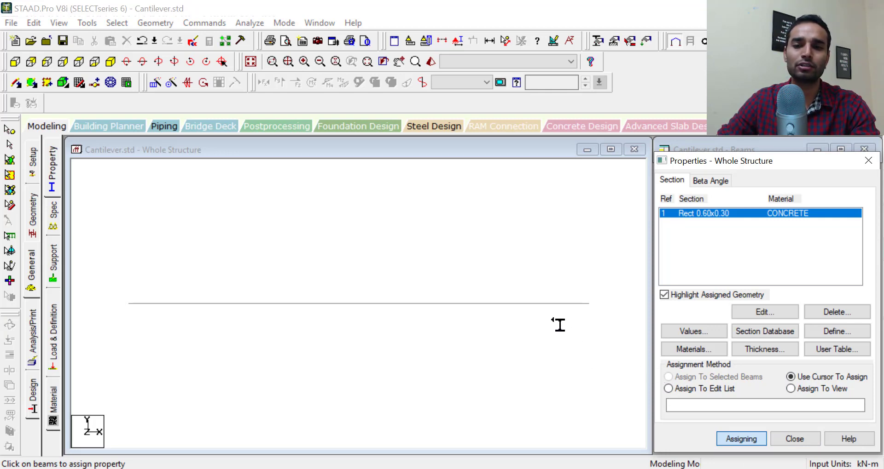
click(540, 303)
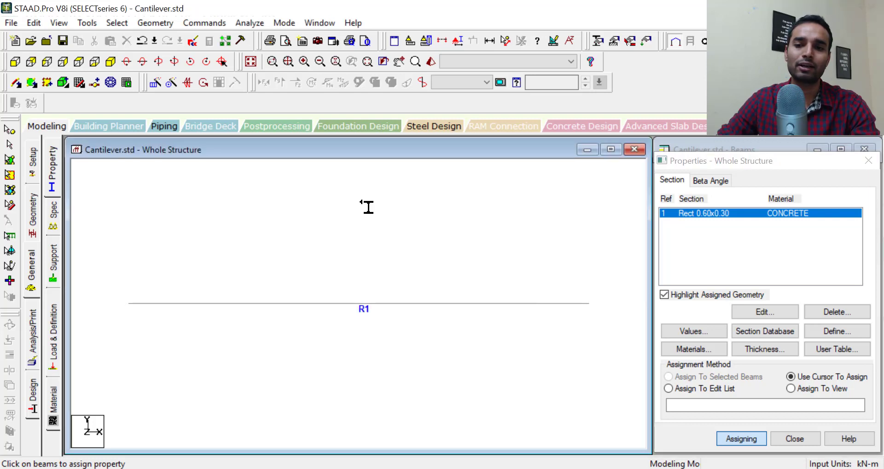
click(755, 440)
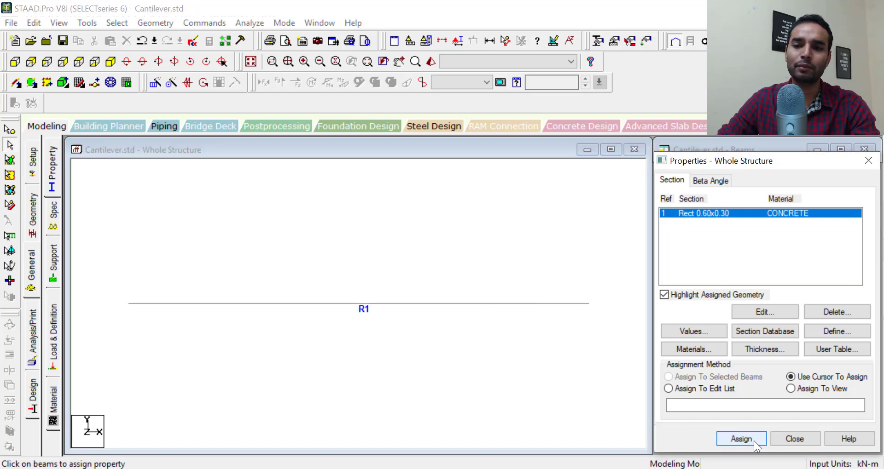
click(794, 439)
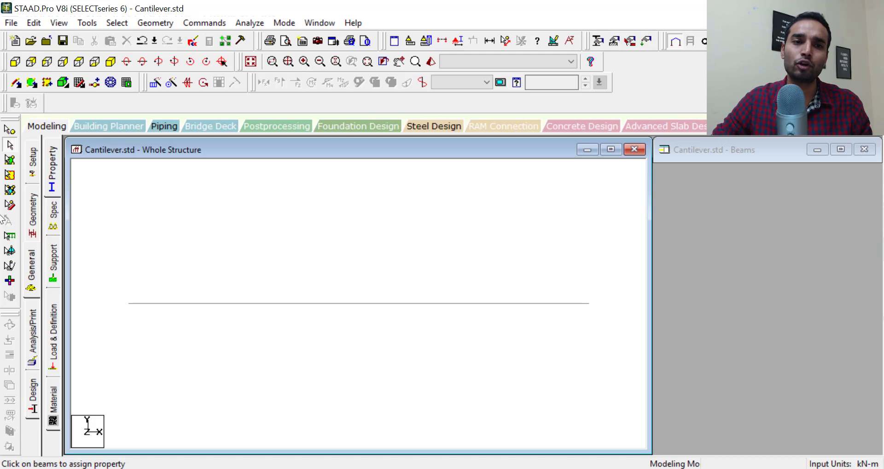
click(60, 23)
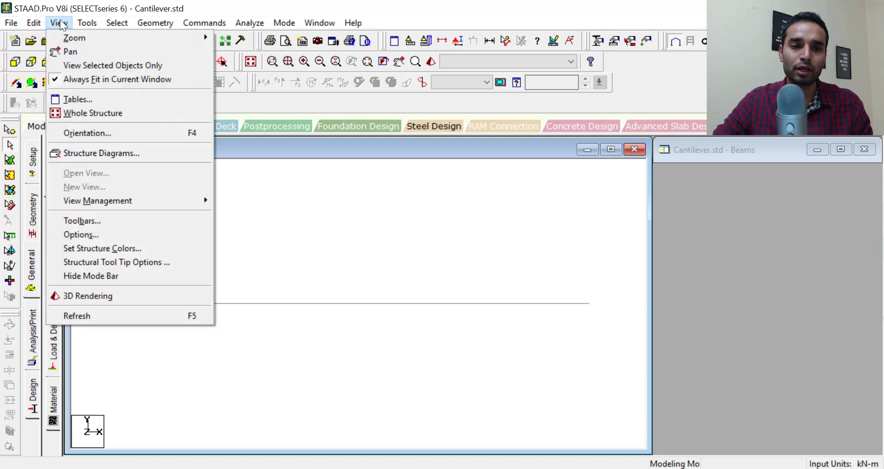
click(117, 295)
drag(315, 259, 444, 239)
drag(541, 387, 623, 379)
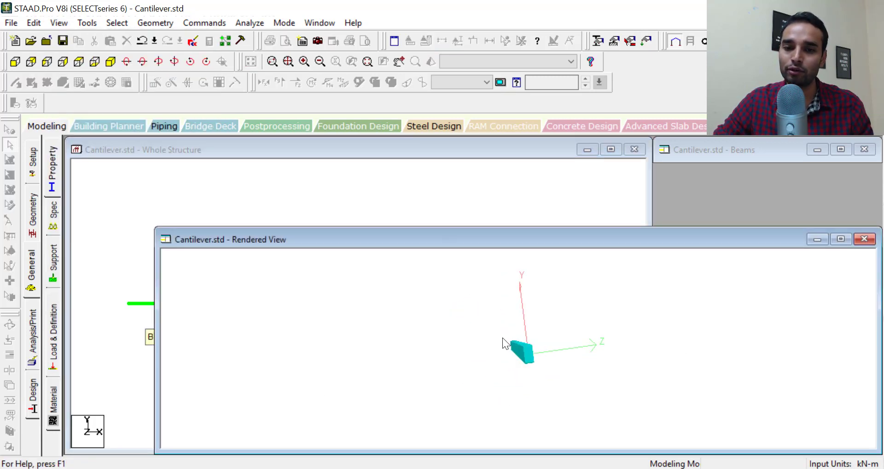
drag(502, 337, 536, 361)
scroll(534, 363, up, 3)
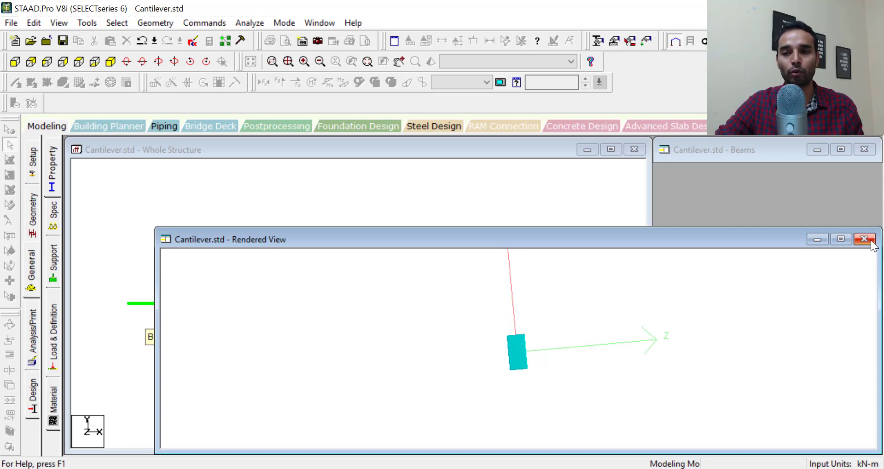
click(53, 214)
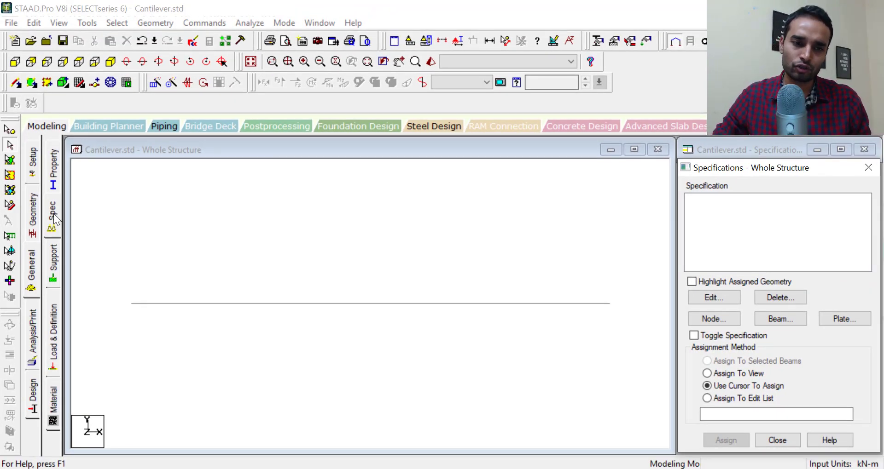
- Open the Support page to show the Supports – Whole Structure dialog
click(55, 254)
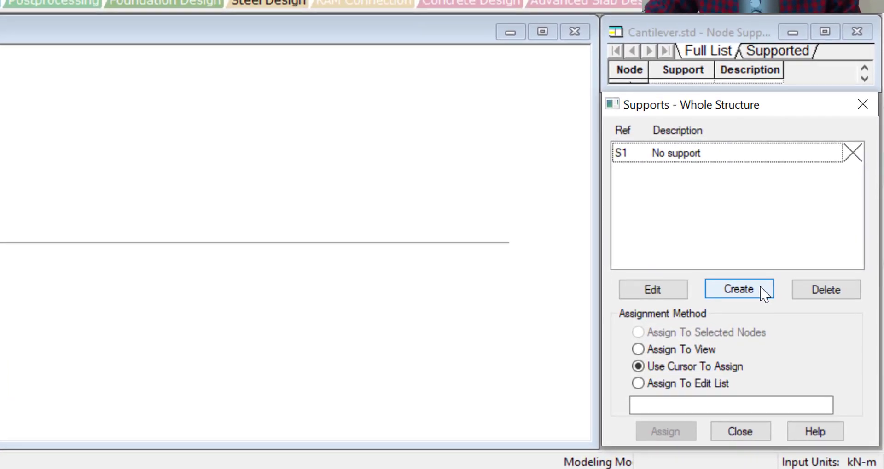
- Create a fully fixed support and assign it to the beam's left end node 1
click(764, 292)
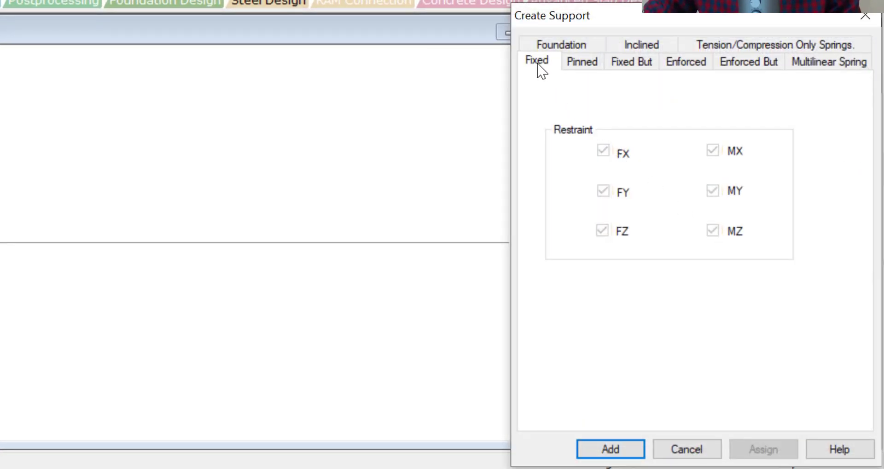
click(610, 452)
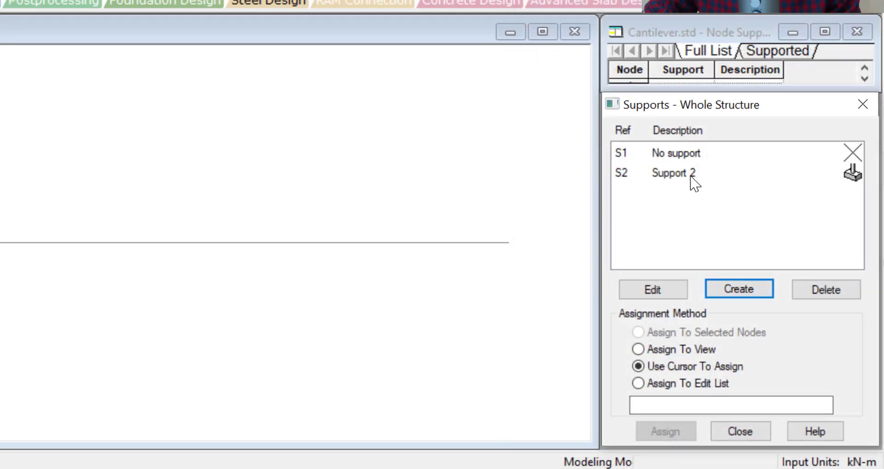
click(690, 176)
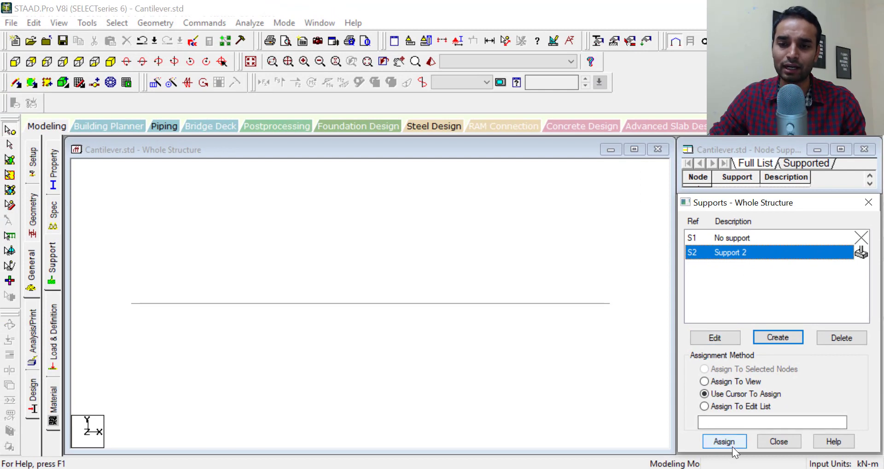
click(732, 447)
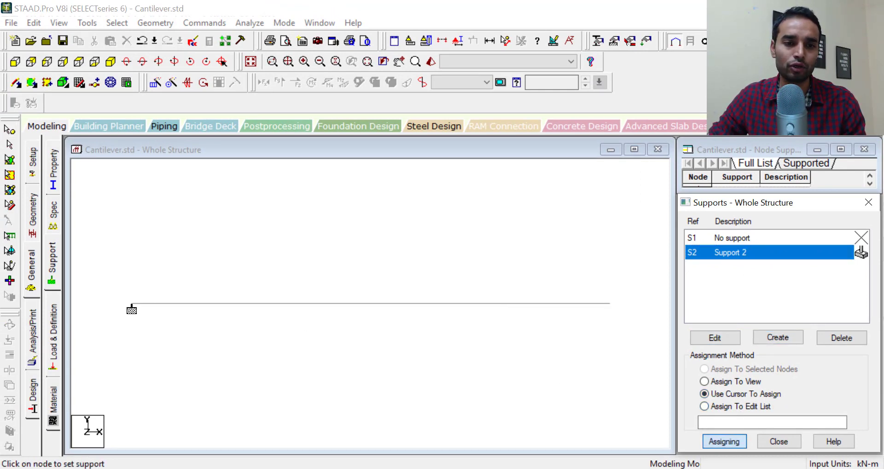
click(132, 310)
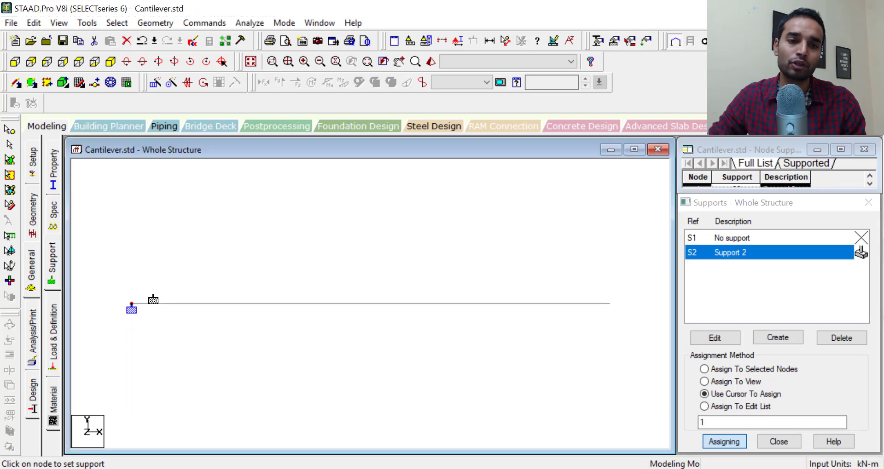
click(723, 442)
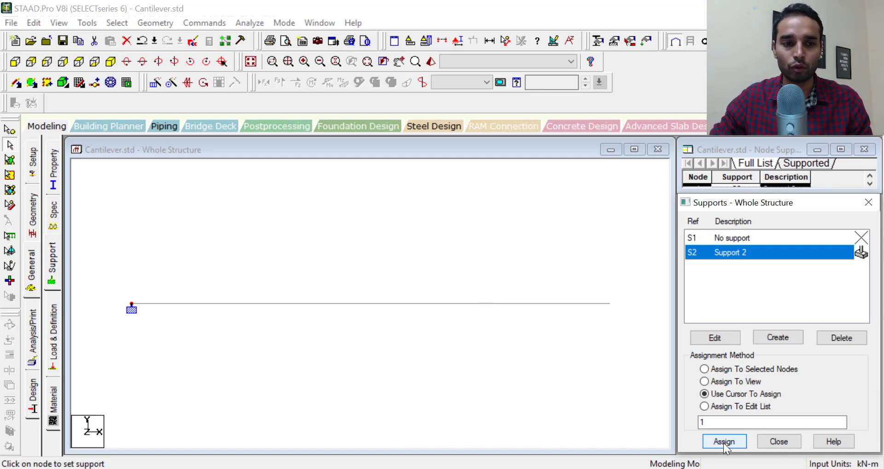
click(53, 336)
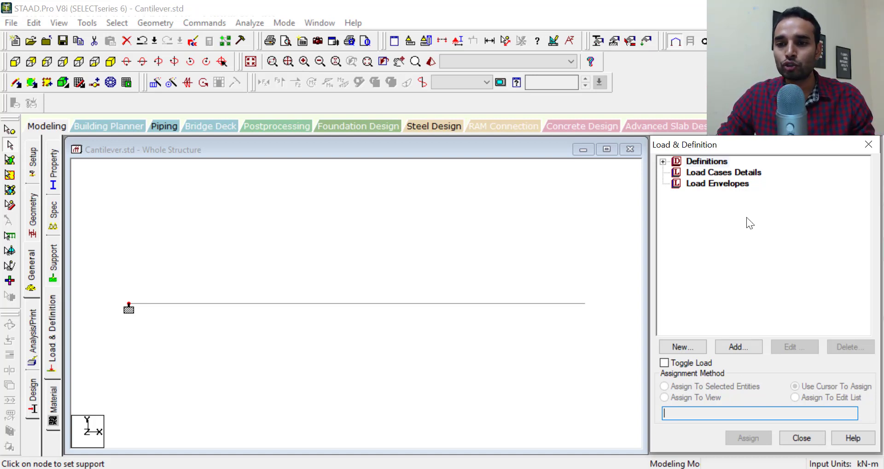
- Add primary load case 1 titled 'DL' with Dead loading type, and select it
click(738, 174)
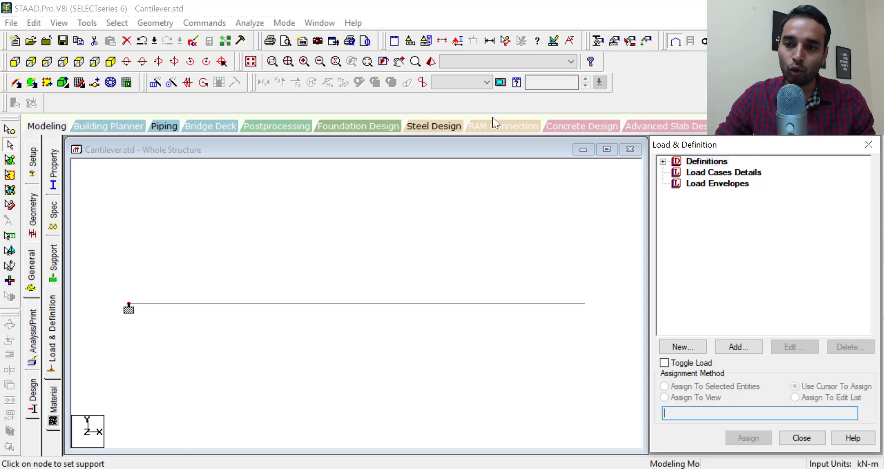
click(738, 347)
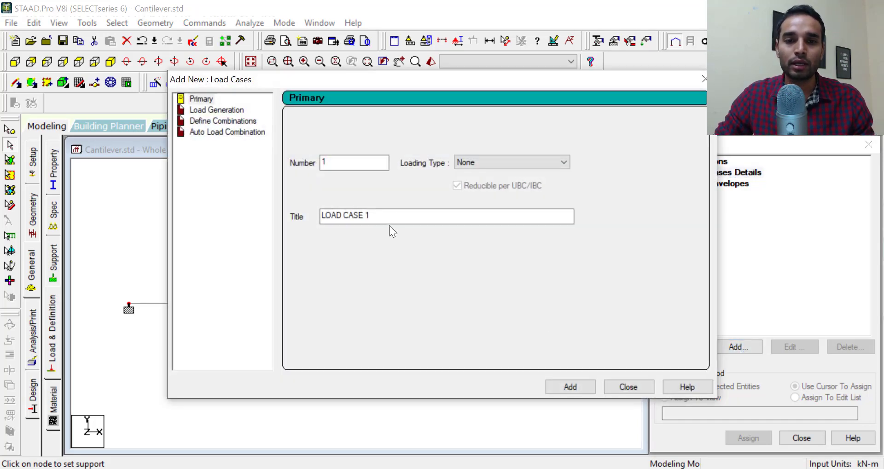
drag(380, 215, 314, 215)
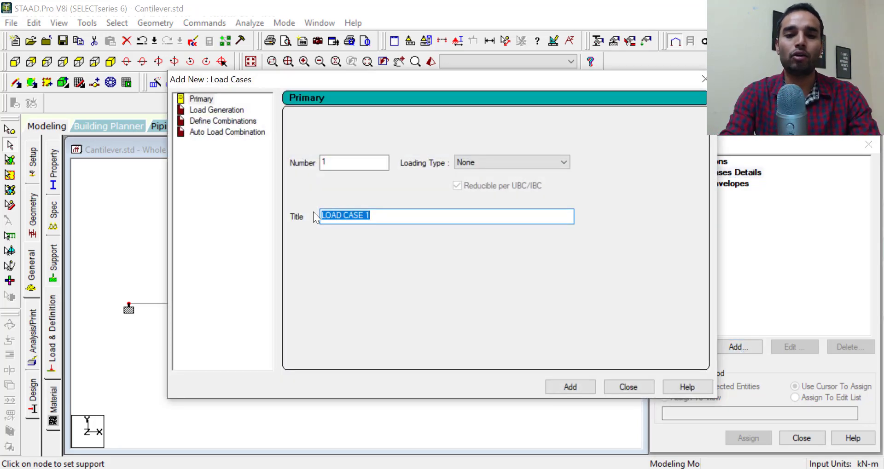
text(DL)
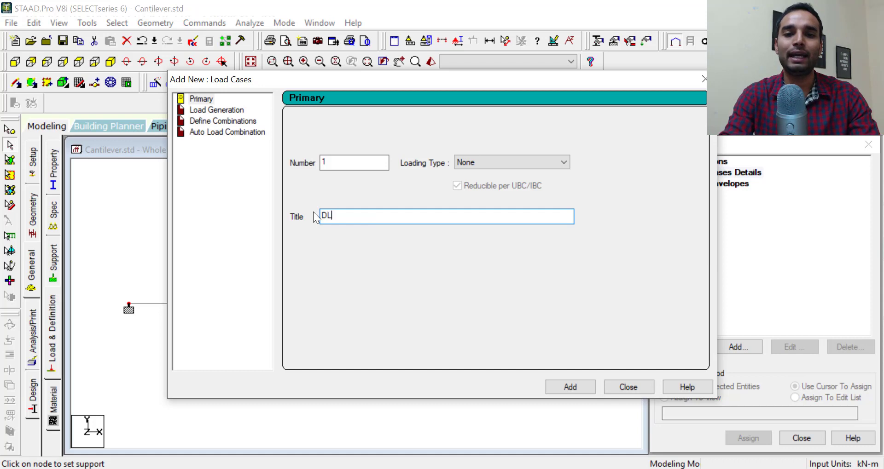
click(516, 166)
click(512, 173)
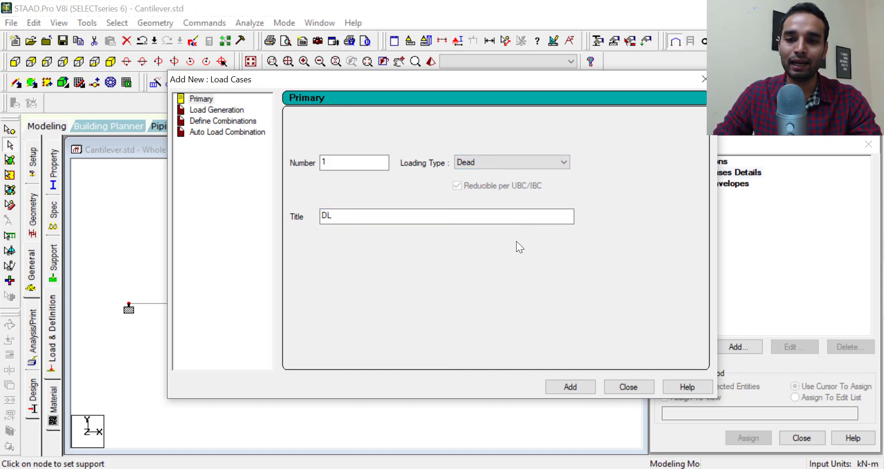
click(573, 388)
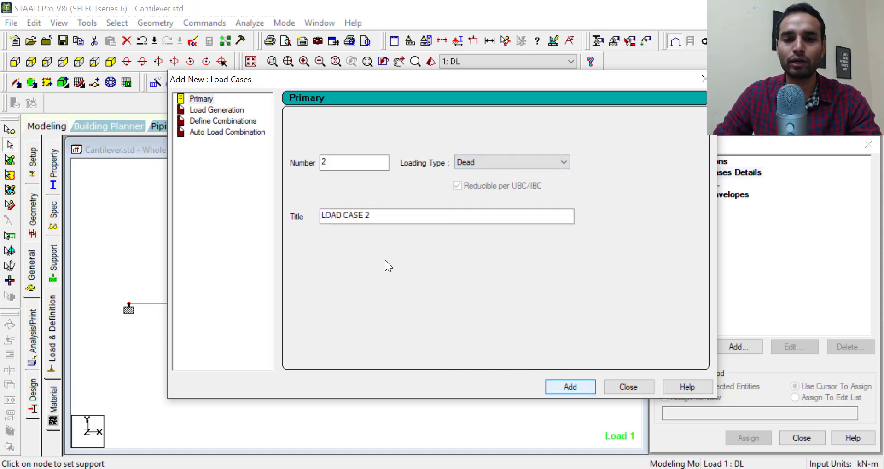
click(625, 387)
click(713, 184)
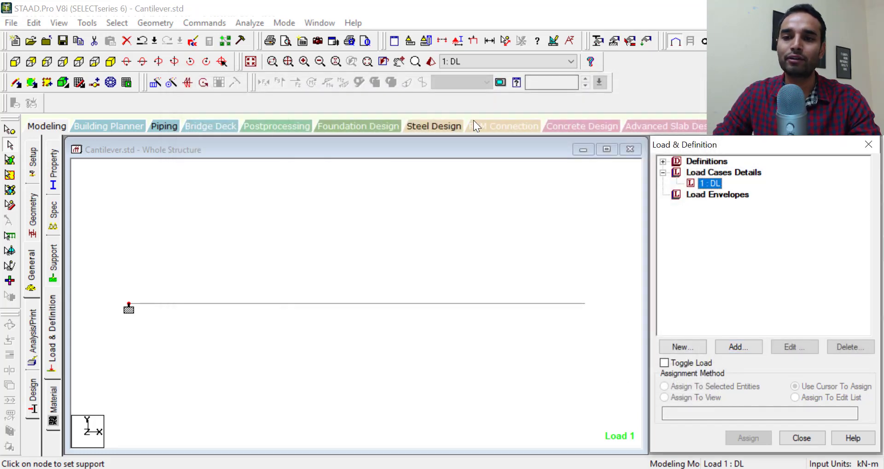
- Add a uniform member force W1 = -10 kN/m in direction GY to load case DL
click(737, 346)
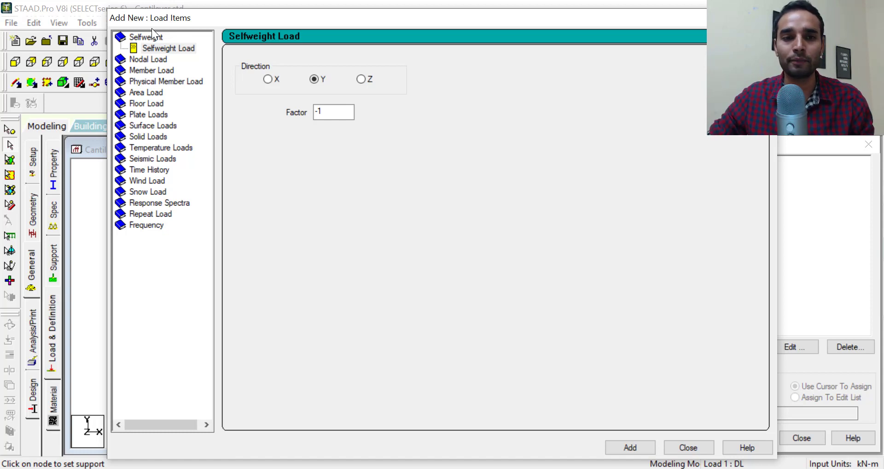
click(157, 70)
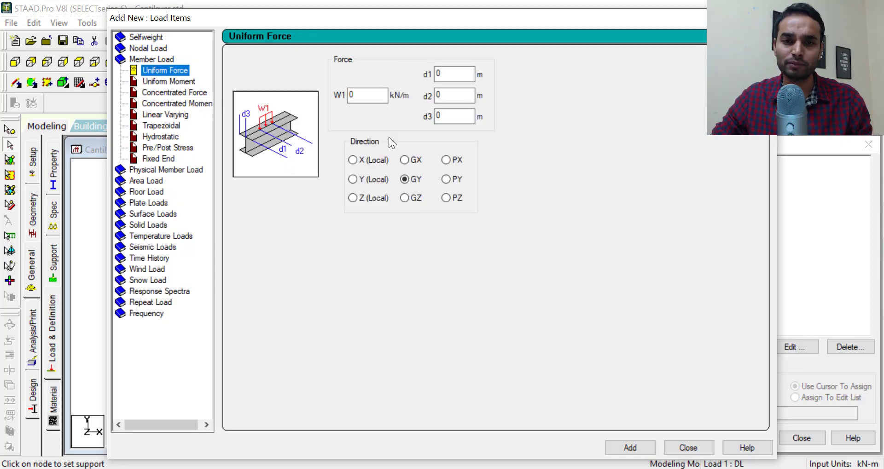
key(Tab)
text(-)
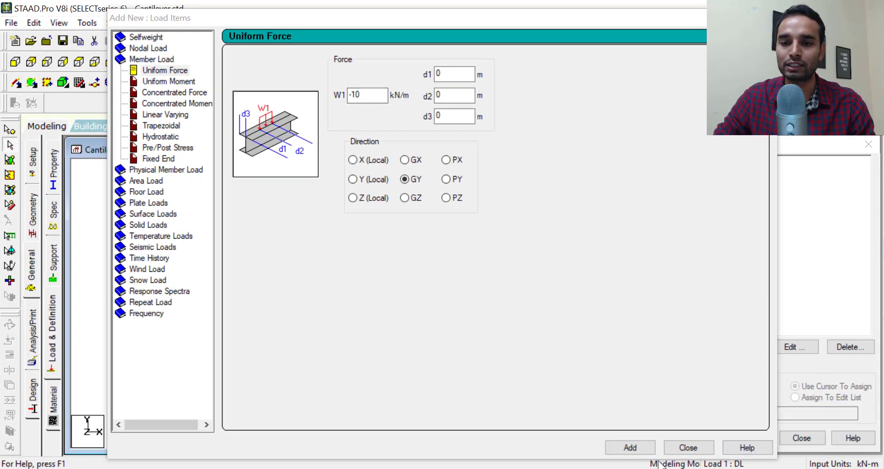
click(643, 451)
click(687, 448)
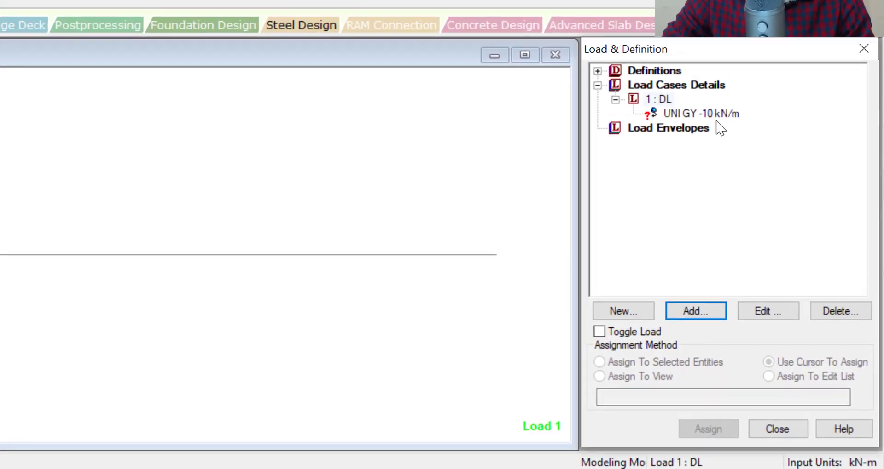
click(754, 187)
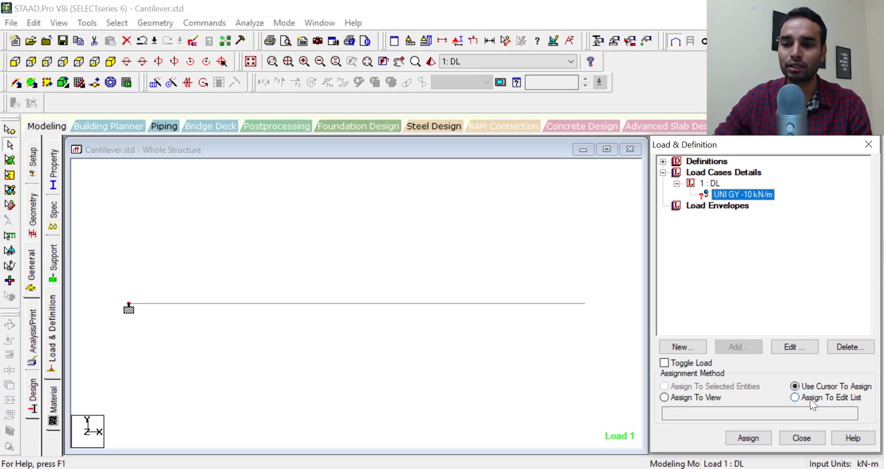
- Assign the UNI GY -10 kN/m load to beam 1 using the cursor
click(748, 438)
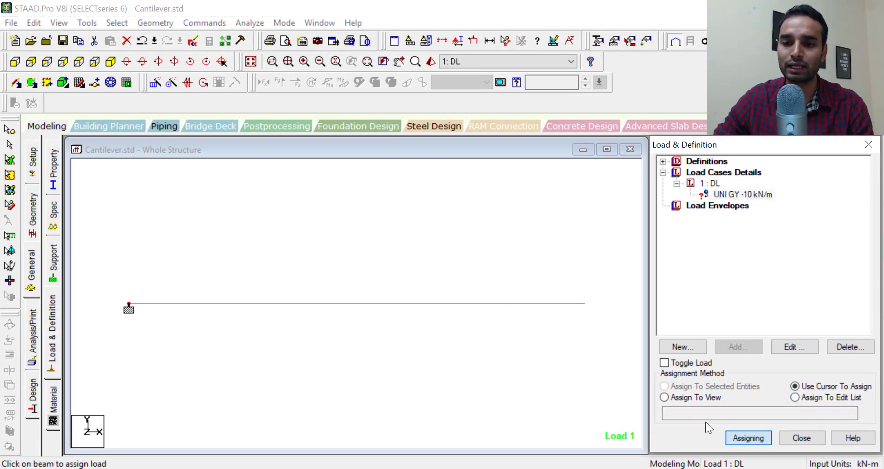
click(431, 304)
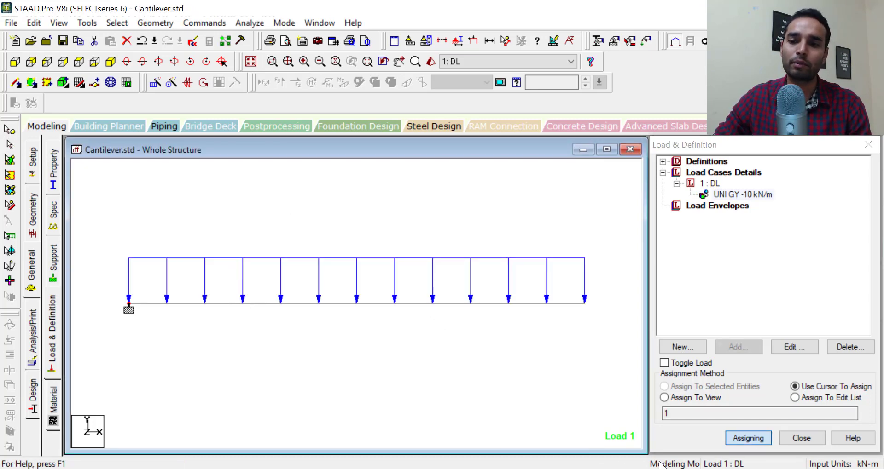
click(736, 443)
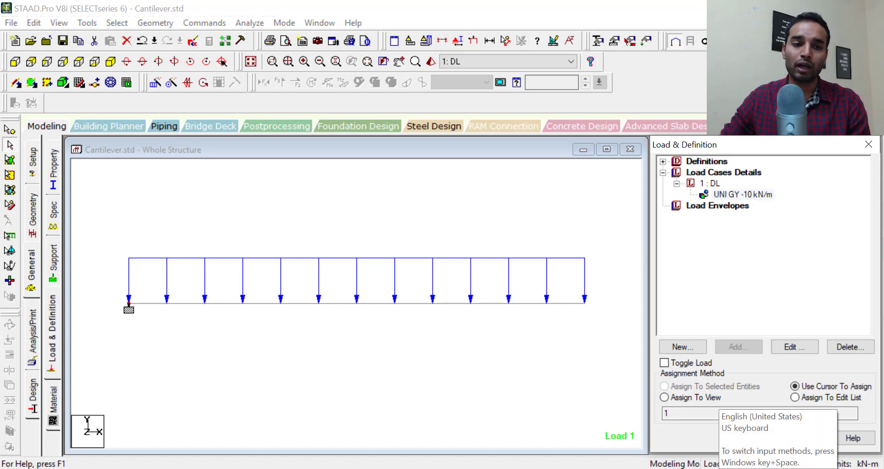
- Confirm the Rect 0.60x0.30 section material is CONCRETE, then view the material assignments
click(55, 417)
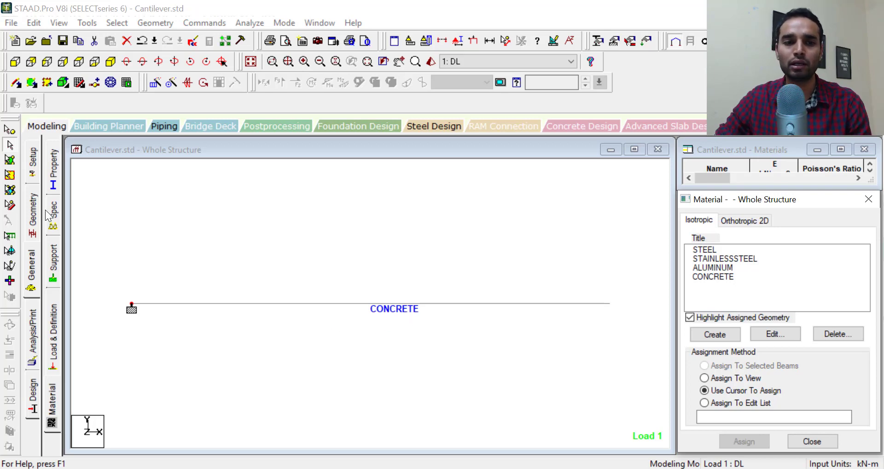
click(54, 186)
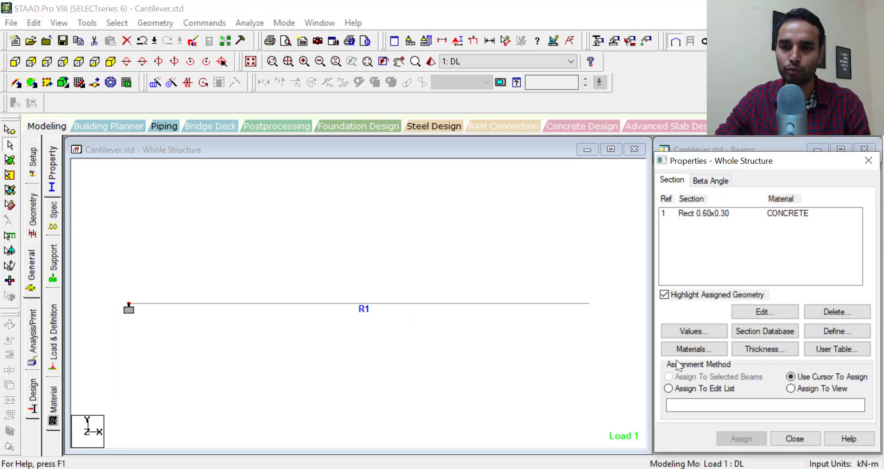
double_click(717, 214)
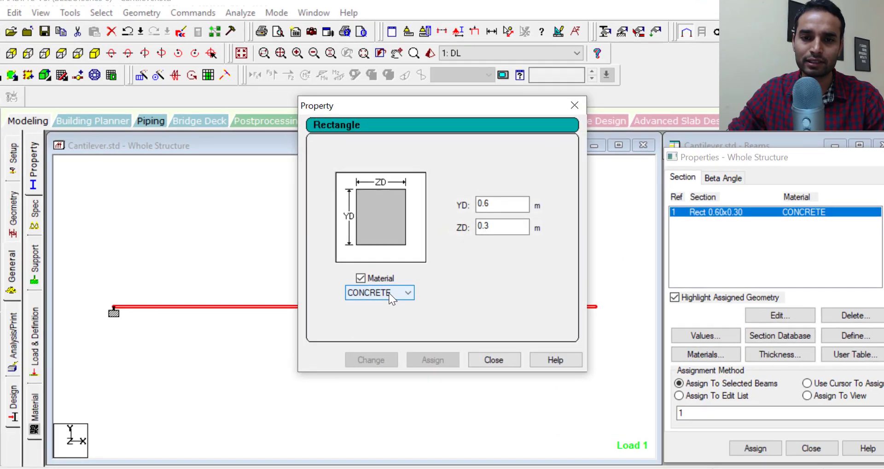
click(390, 294)
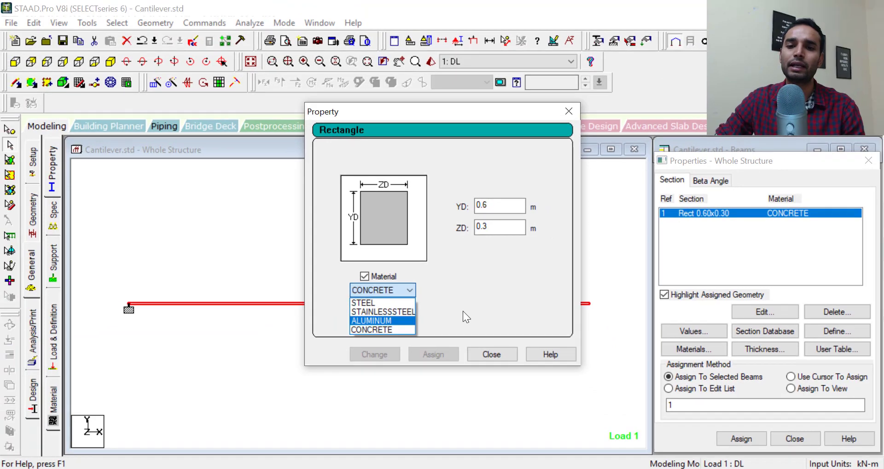
click(514, 401)
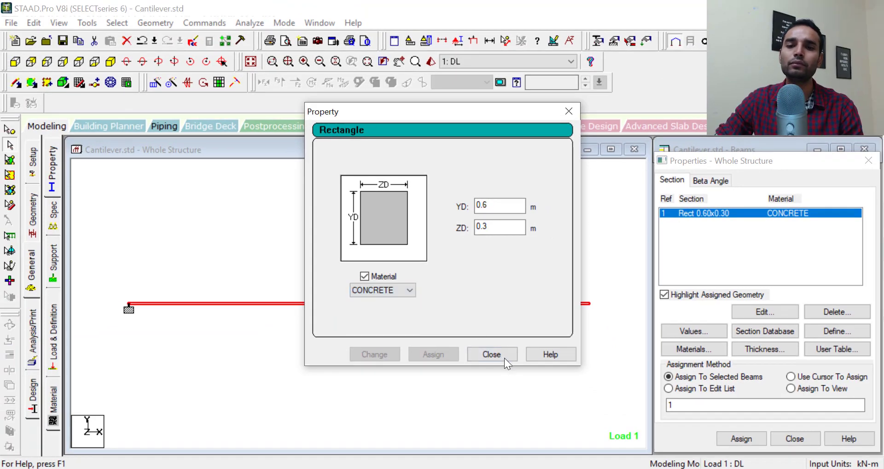
click(504, 357)
click(49, 407)
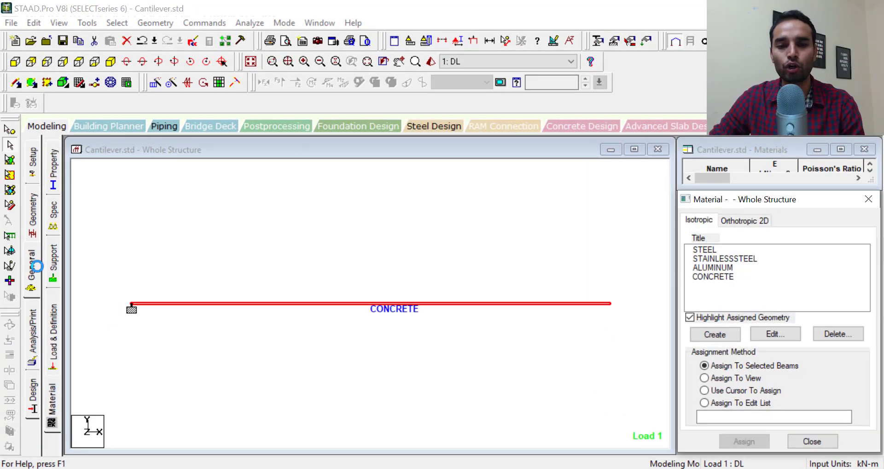